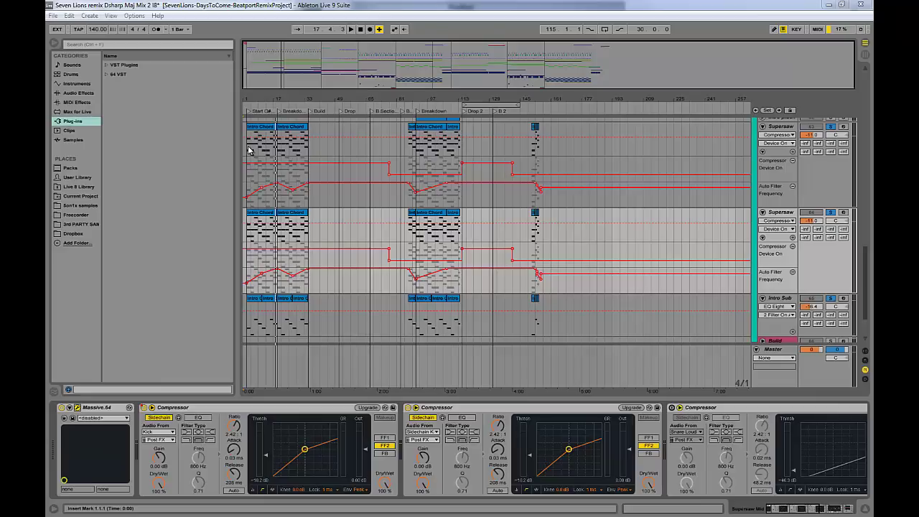
# Step: Play the soloed supersaw and sub layers from bar 3 and fold the three Compressors on the Supersaw High track
pyautogui.click(388, 195)
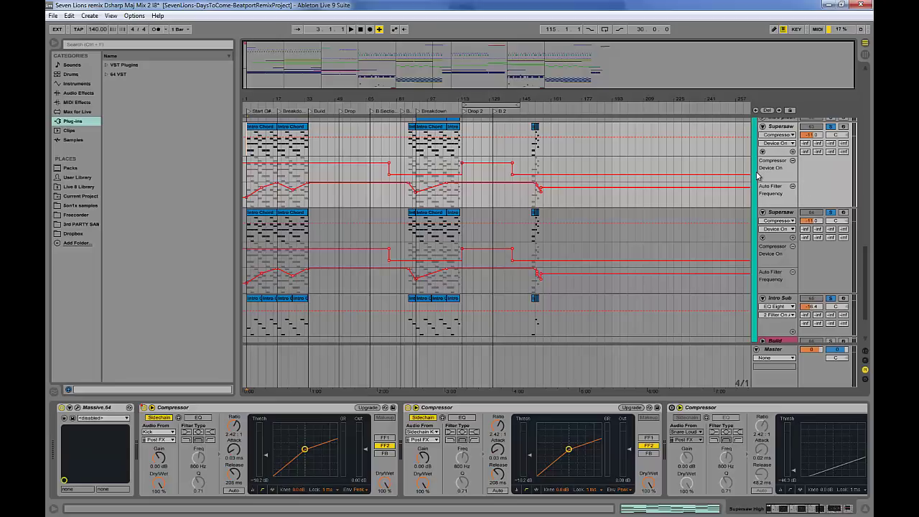
pyautogui.press('space')
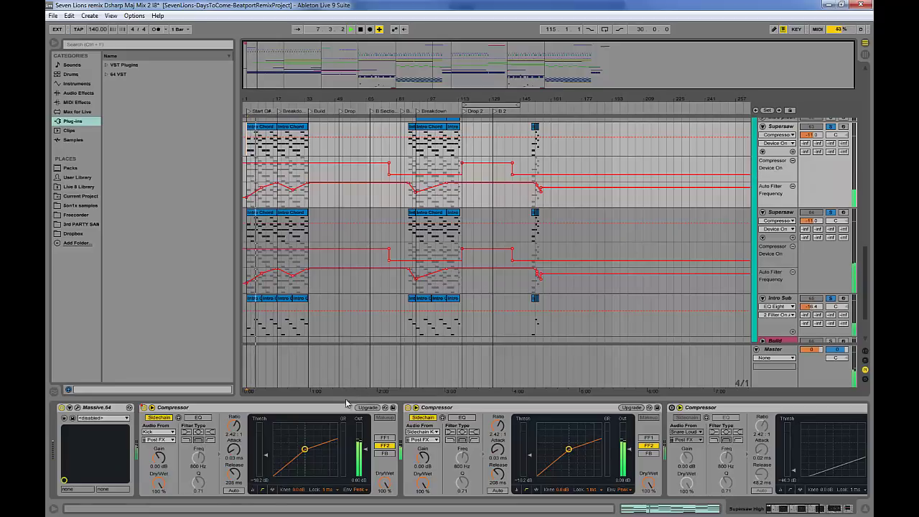
pyautogui.scroll(-5, 347, 409)
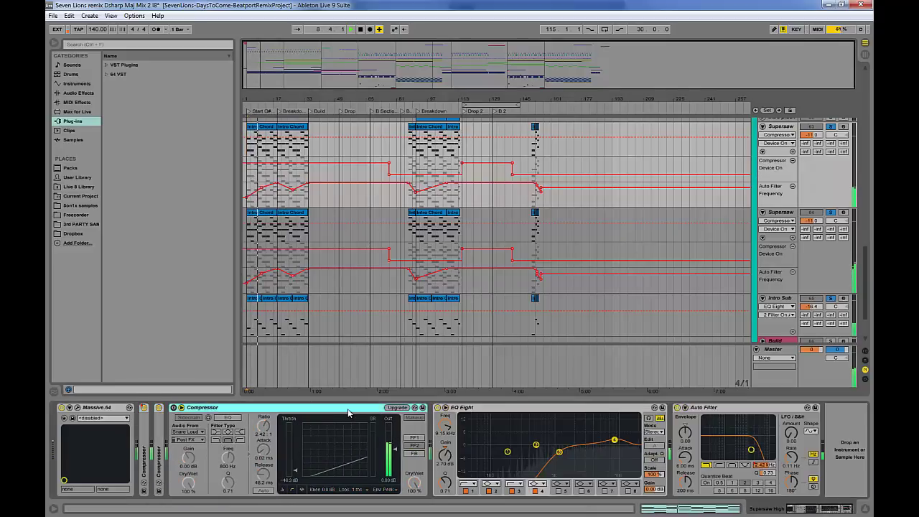
pyautogui.doubleClick(348, 409)
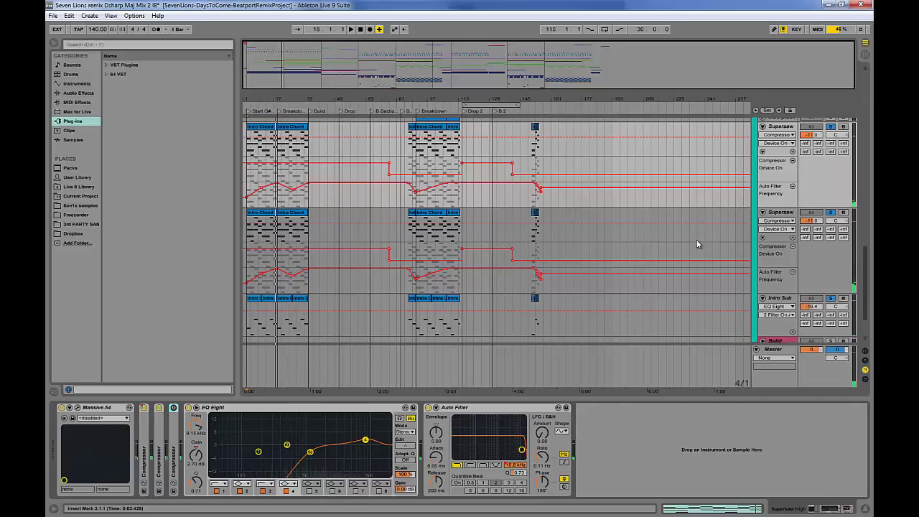
# Step: Open the Massive synth on the Supersaw Mid track and examine its unison voicing and Dimension Expander effect settings
pyautogui.click(782, 214)
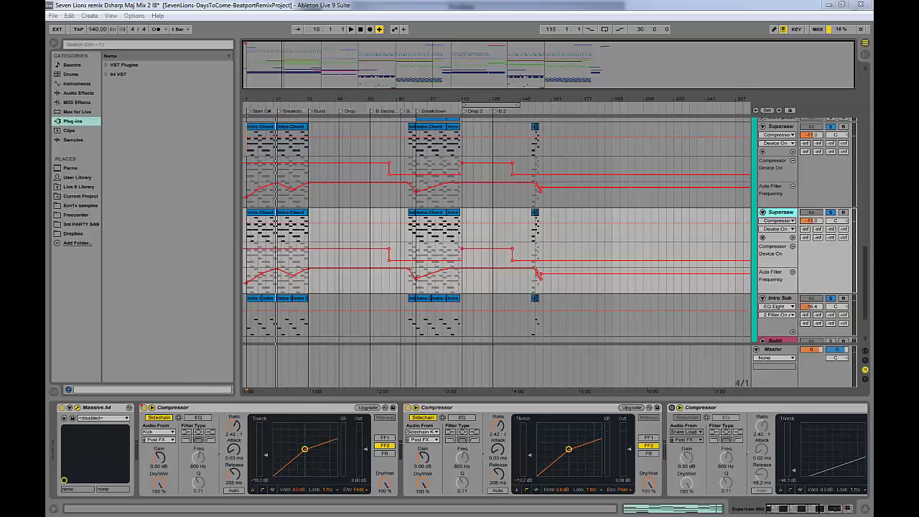
pyautogui.moveTo(728, 85); pyautogui.dragTo(584, 61)
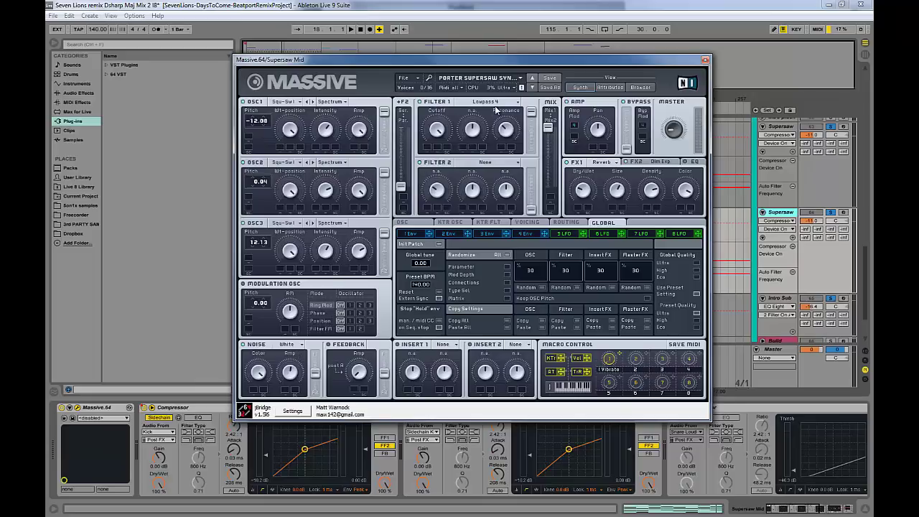
pyautogui.click(528, 223)
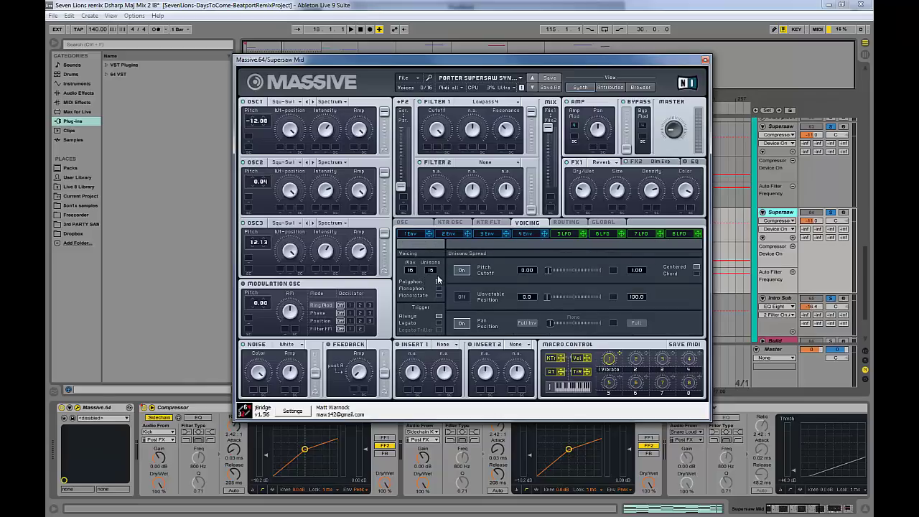
pyautogui.click(548, 273)
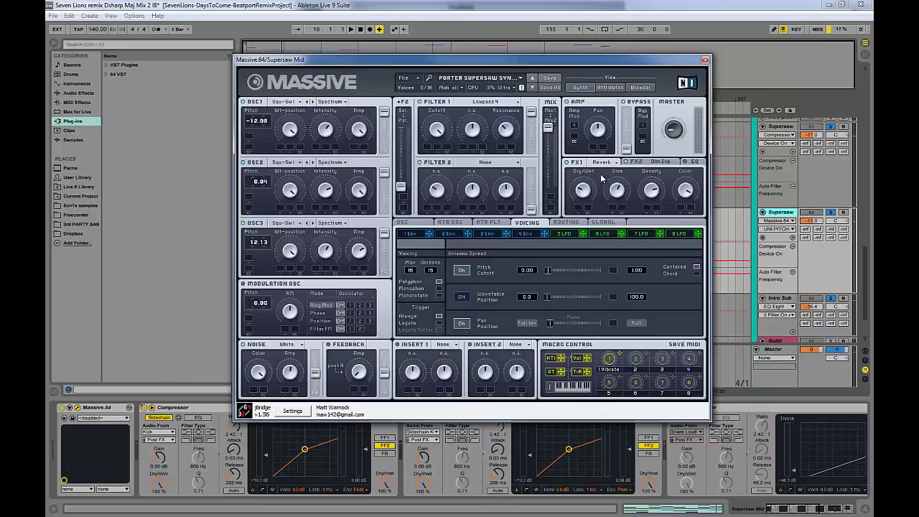
pyautogui.click(655, 163)
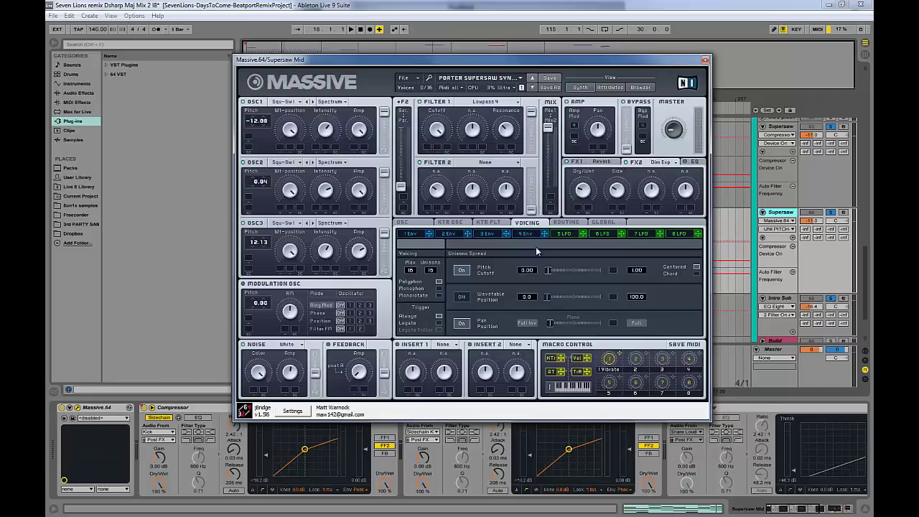
# Step: Review the Supersaw Mid patch's oscillator, key-tracking, voicing, routing and global pages, and move the synth window out of view
pyautogui.click(423, 222)
pyautogui.click(451, 223)
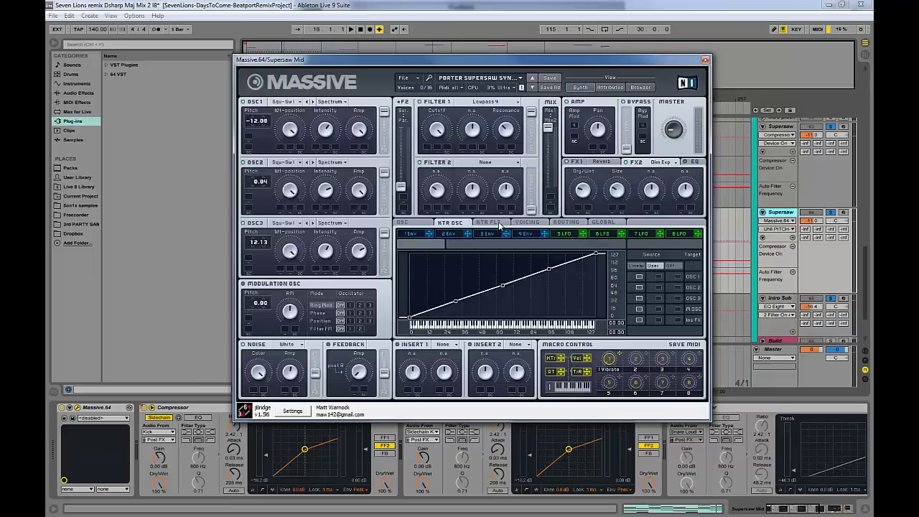
pyautogui.click(527, 223)
pyautogui.click(566, 222)
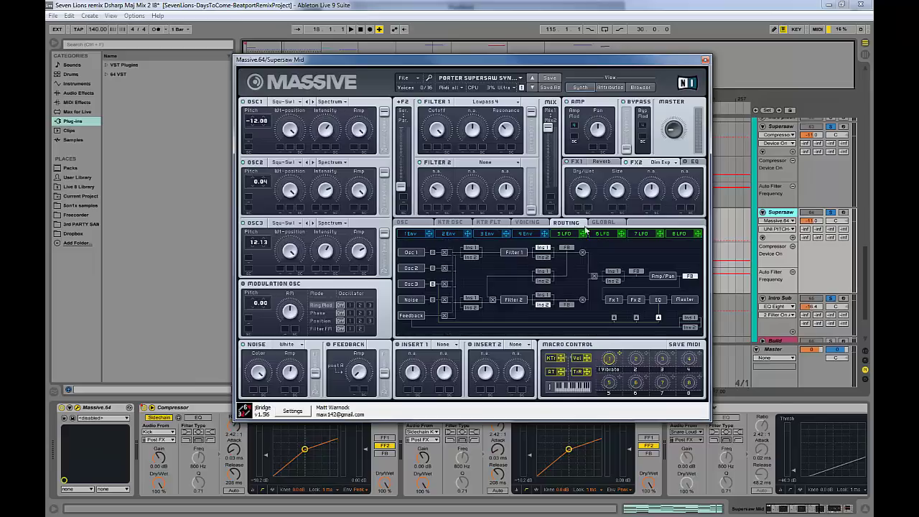
pyautogui.click(605, 223)
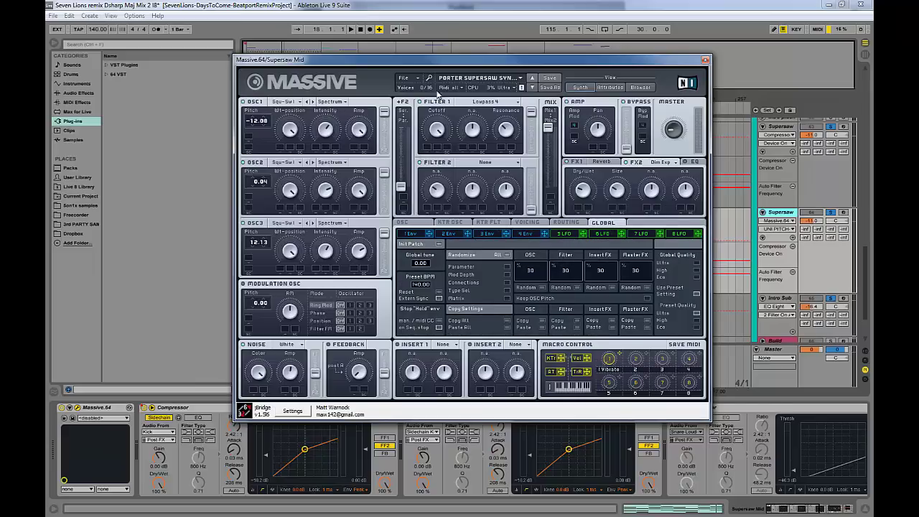
pyautogui.moveTo(452, 59); pyautogui.dragTo(874, 60)
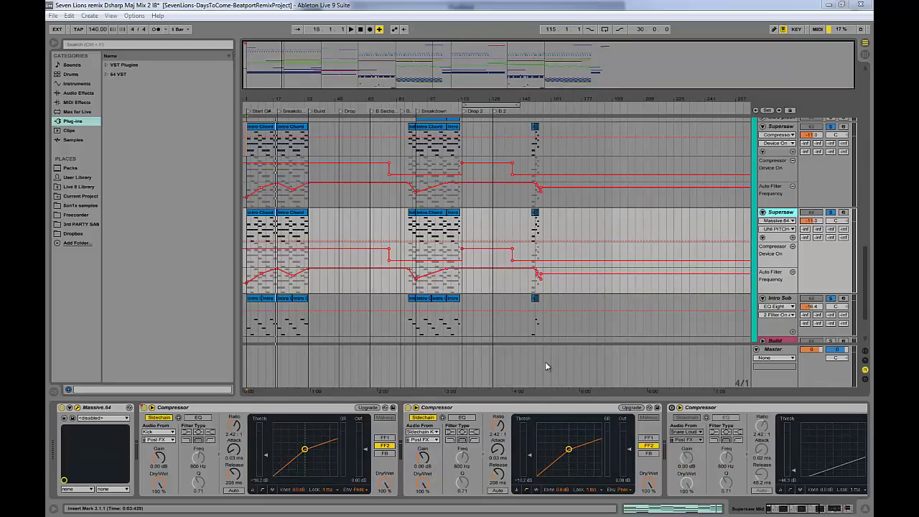
# Step: Show Supersaw Mid's EQ Eight and Auto Filter, and play its first Intro Chord clip soloed, ending with the solo off
pyautogui.click(821, 509)
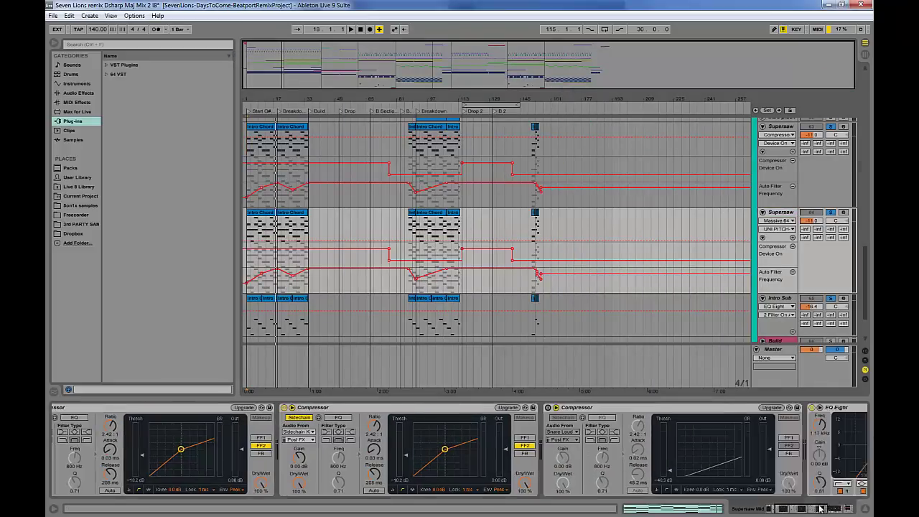
pyautogui.click(821, 509)
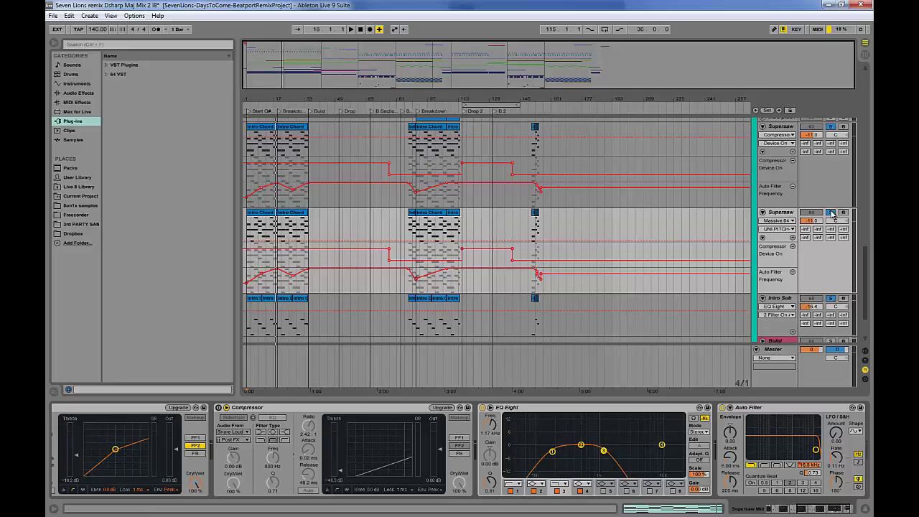
pyautogui.click(271, 210)
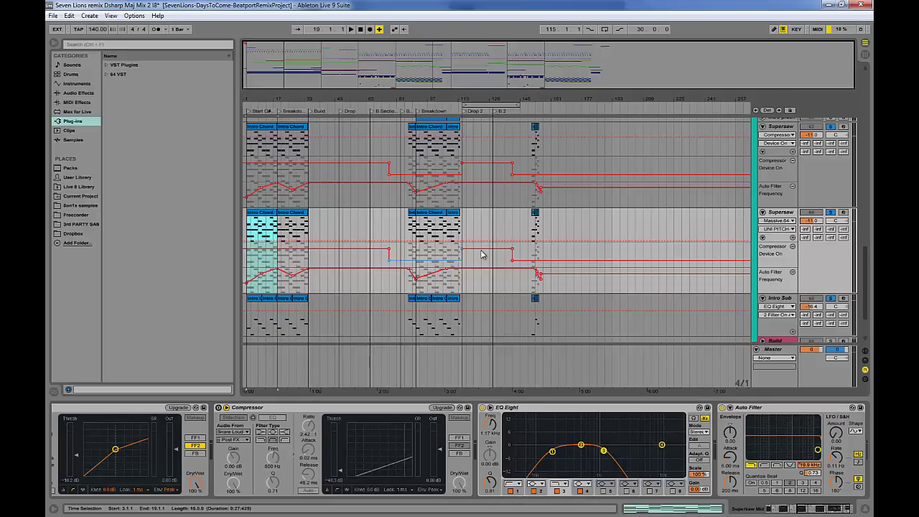
pyautogui.click(831, 213)
pyautogui.press('space')
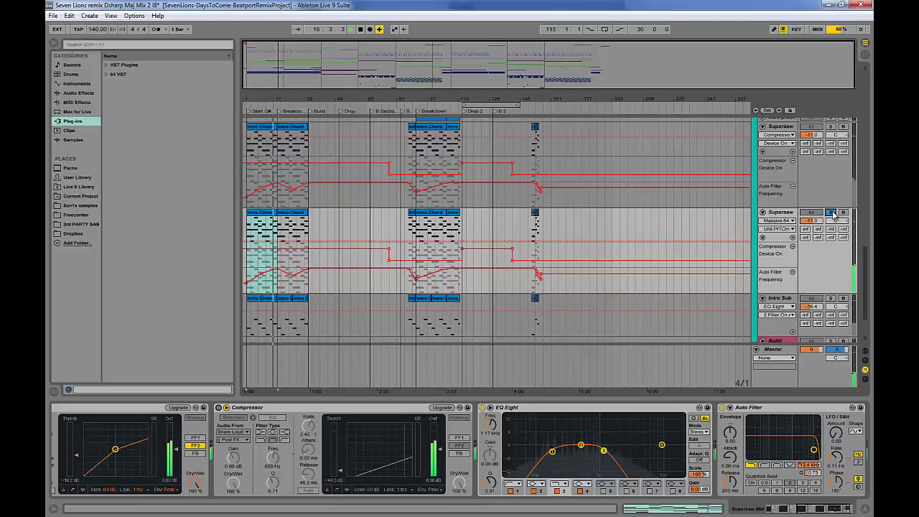
pyautogui.click(831, 214)
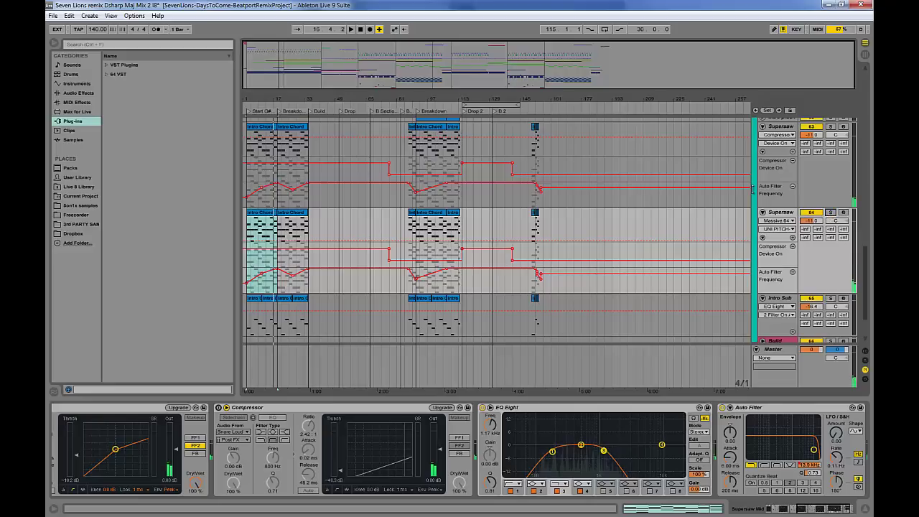
# Step: Inspect the Massive patch on the Supersaw High track and play that track's first Intro Chord clip soloed
pyautogui.click(786, 127)
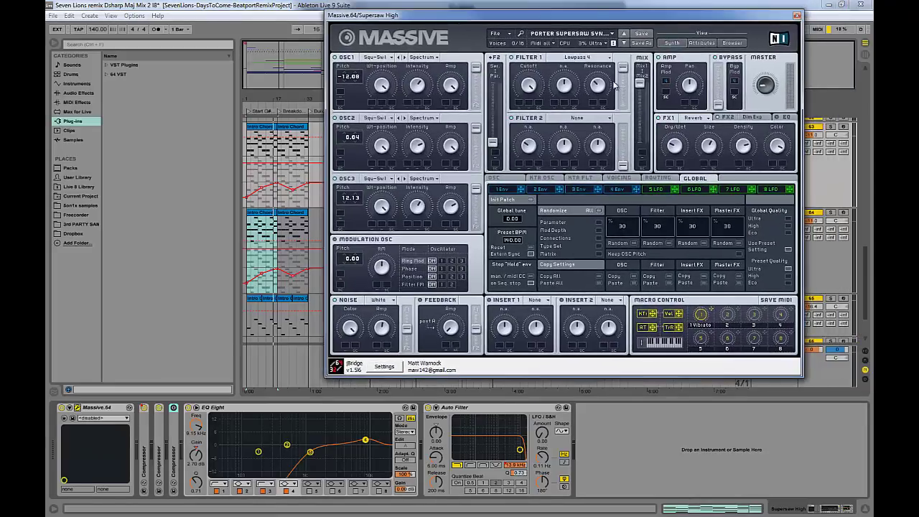
pyautogui.moveTo(585, 16); pyautogui.dragTo(918, 95)
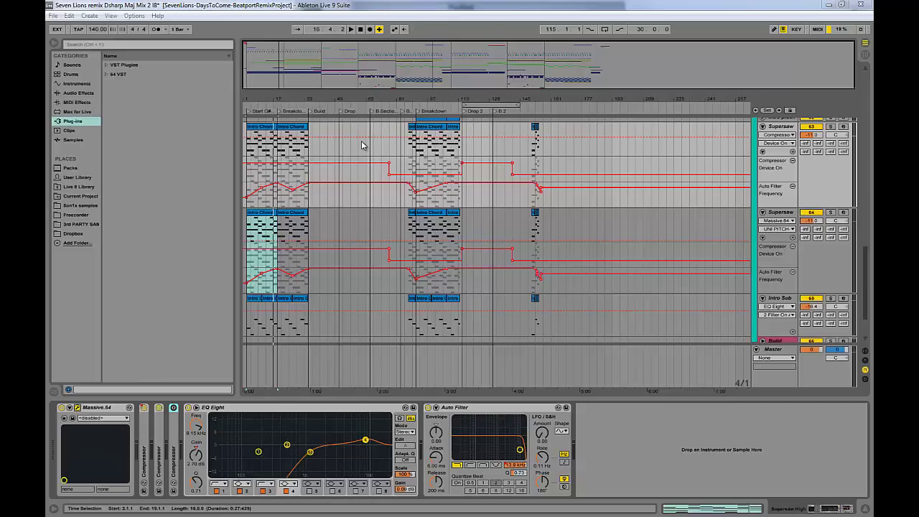
pyautogui.press('Up')
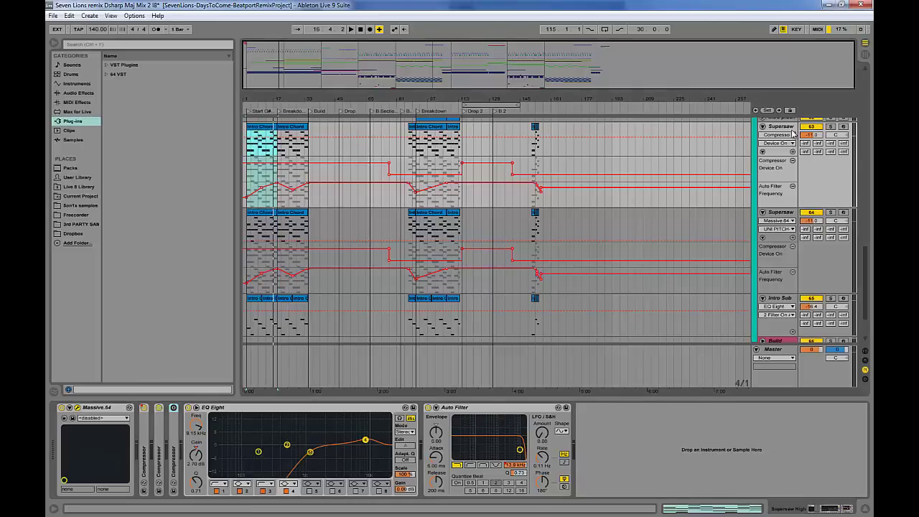
pyautogui.click(831, 127)
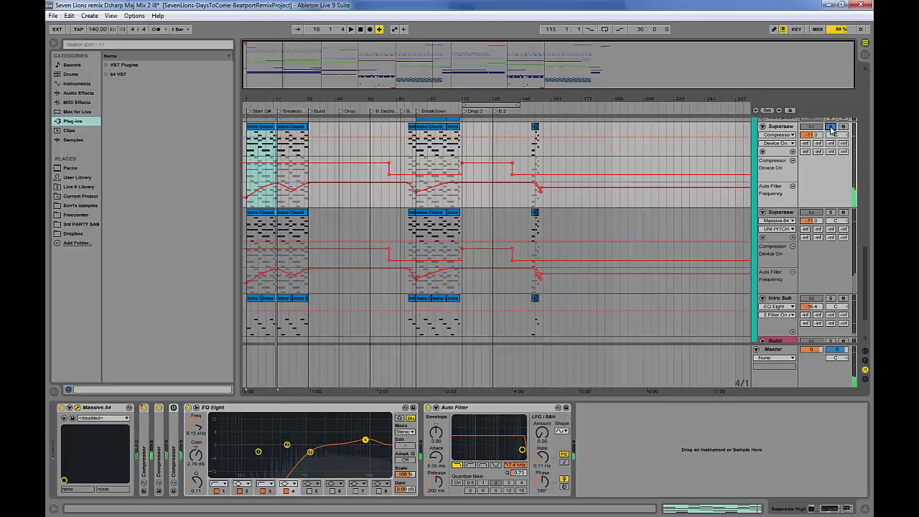
# Step: Open the Massive synth on the Intro Sub track, examine its oscillator and voicing settings, and move its window out of view
pyautogui.scroll(-2, 798, 198)
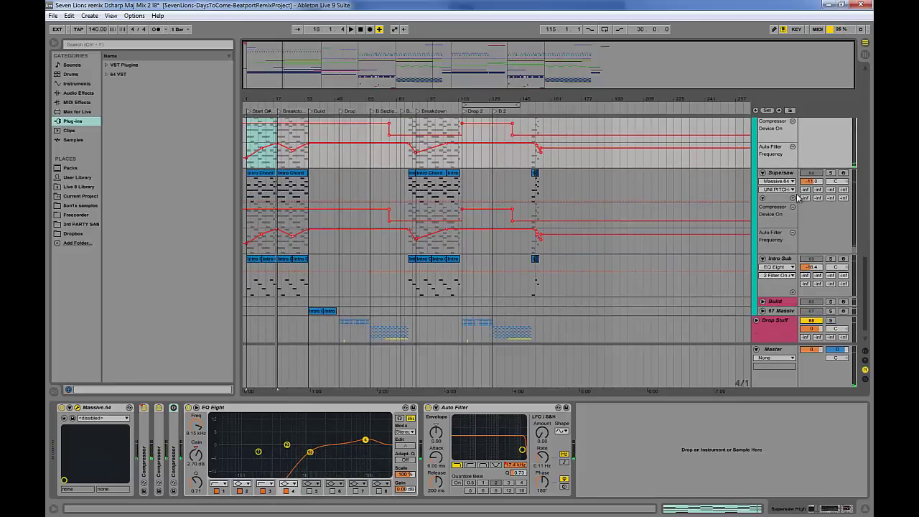
pyautogui.click(782, 260)
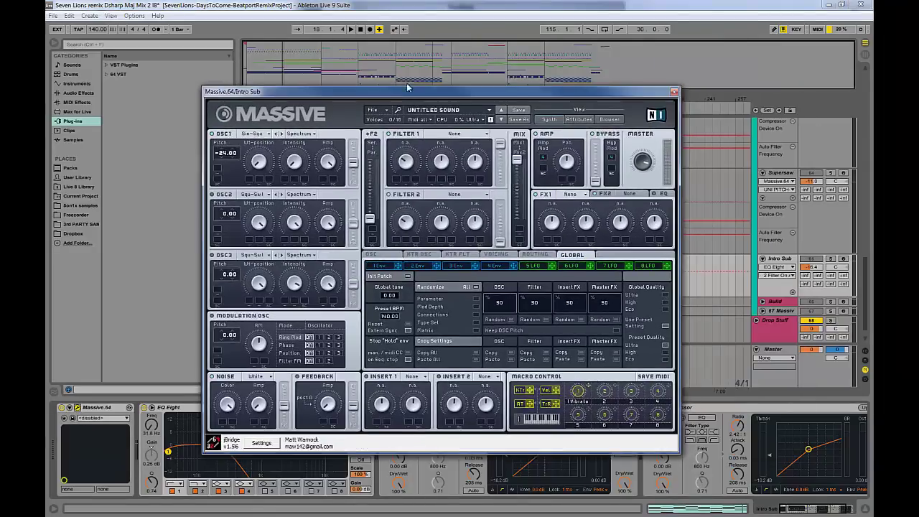
pyautogui.moveTo(407, 87); pyautogui.dragTo(414, 72)
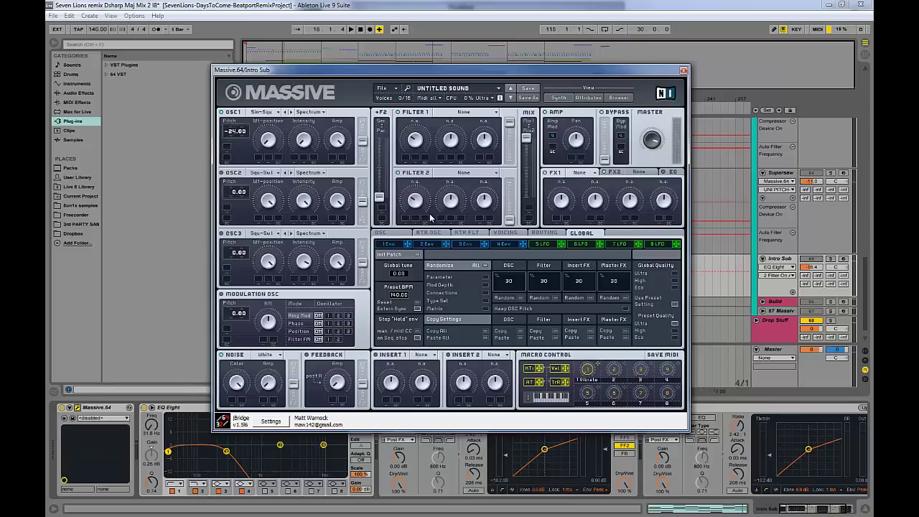
pyautogui.click(509, 236)
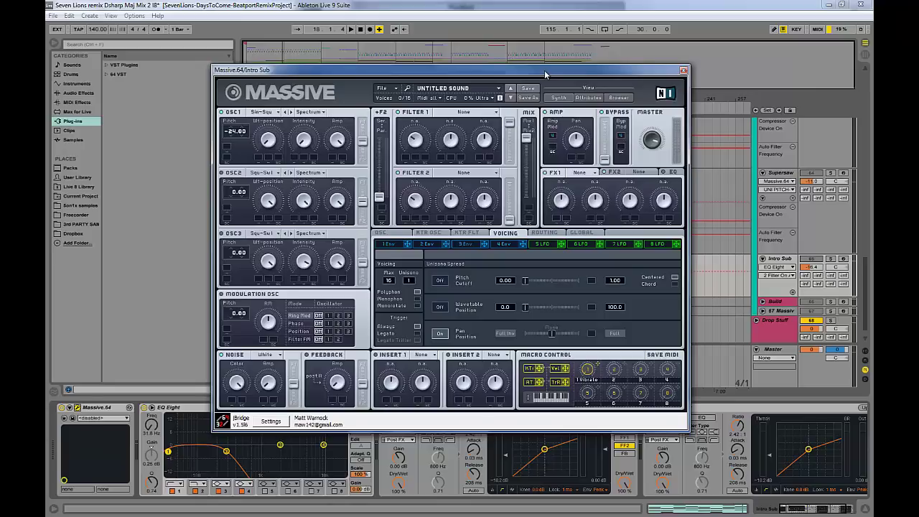
pyautogui.moveTo(545, 70); pyautogui.dragTo(918, 8)
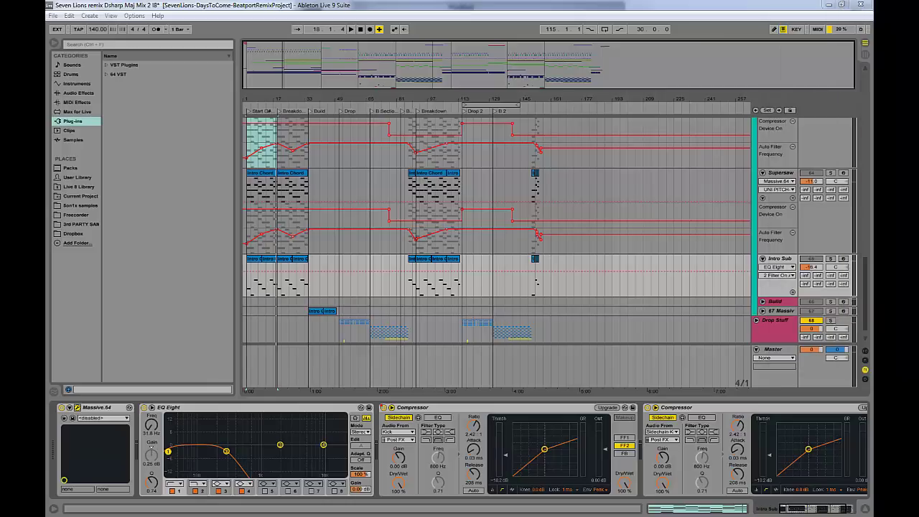
# Step: Solo the Intro Sub track and play its first clip, stopping at the clip's end
pyautogui.click(780, 260)
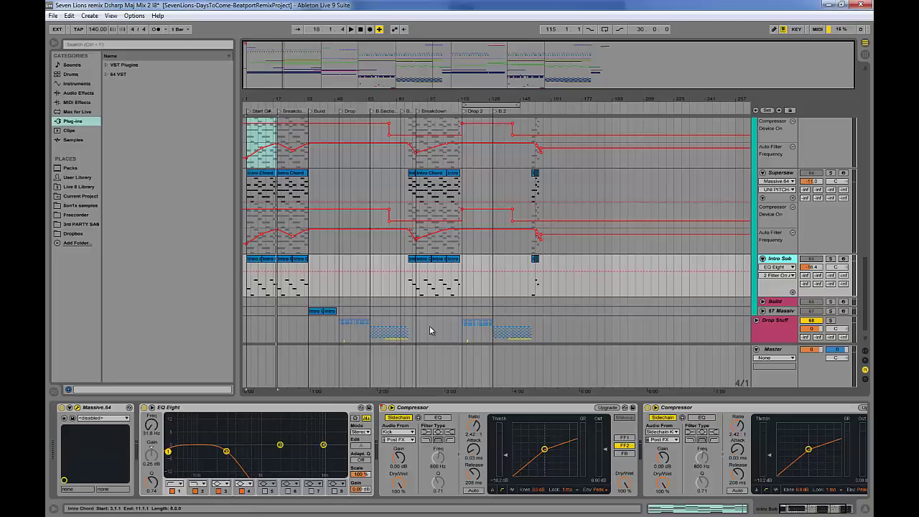
pyautogui.click(254, 277)
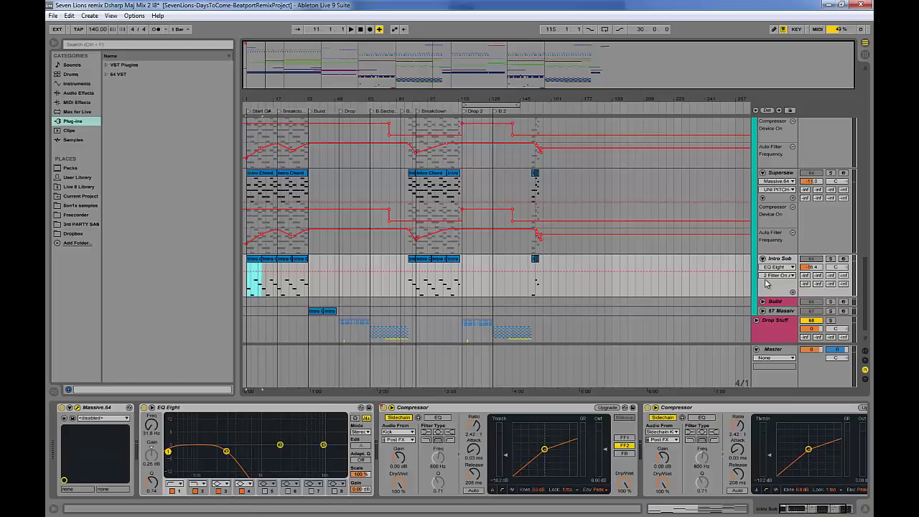
pyautogui.click(831, 259)
pyautogui.press('space')
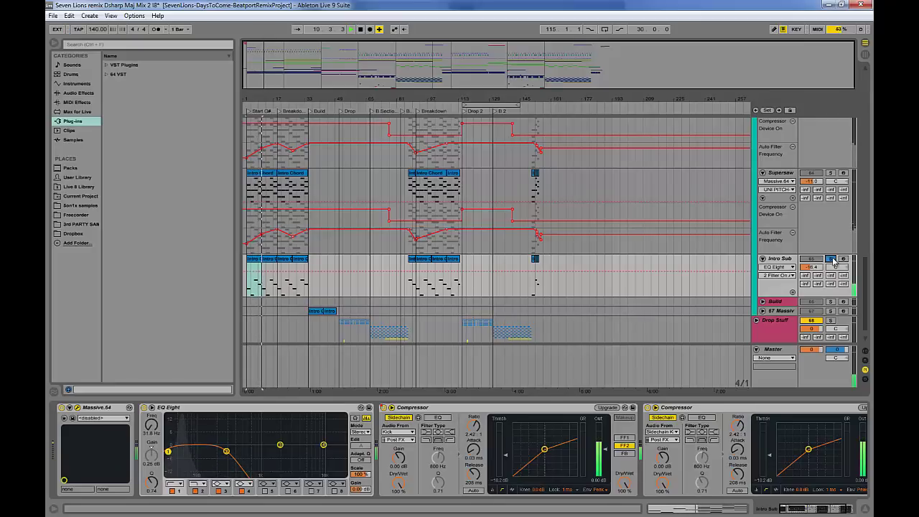
pyautogui.press('space')
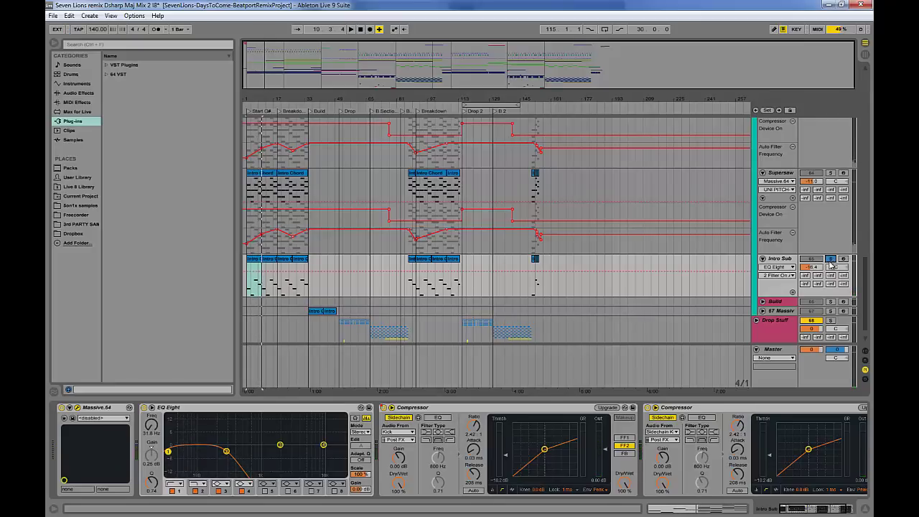
# Step: Solo both Supersaw tracks together with Intro Sub and play the 16-bar intro chord section from bar 3
pyautogui.scroll(2, 832, 268)
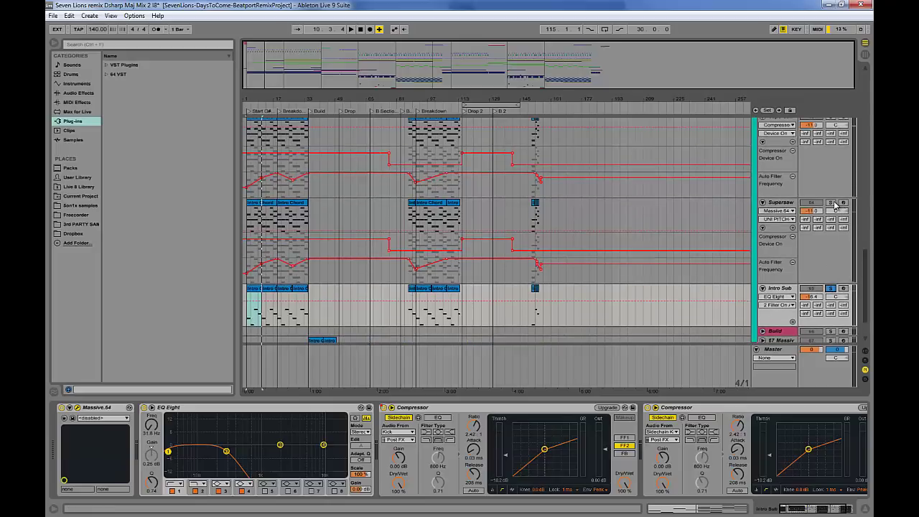
pyautogui.scroll(5, 833, 202)
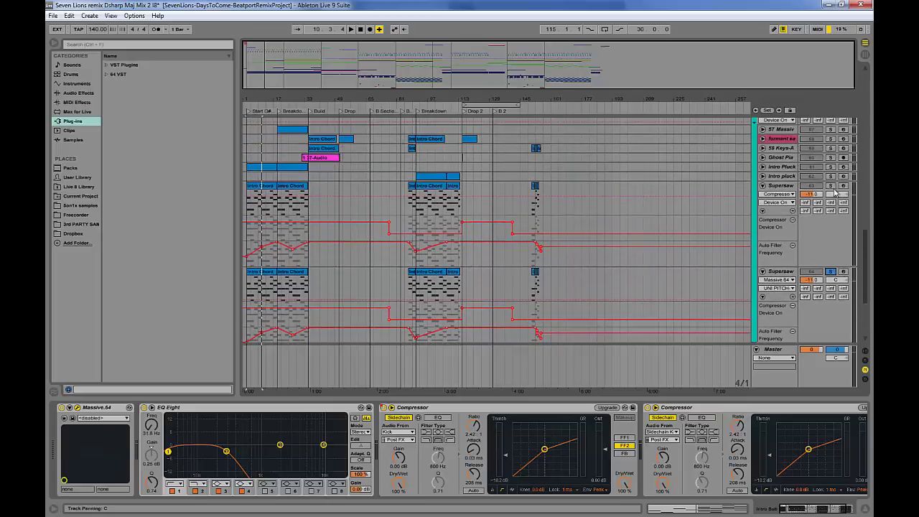
pyautogui.scroll(-2, 733, 257)
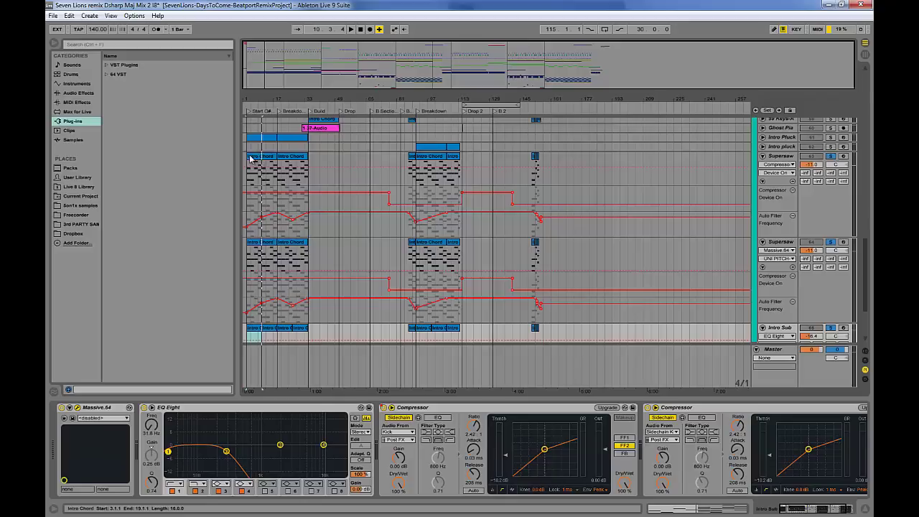
pyautogui.moveTo(250, 164); pyautogui.dragTo(280, 210)
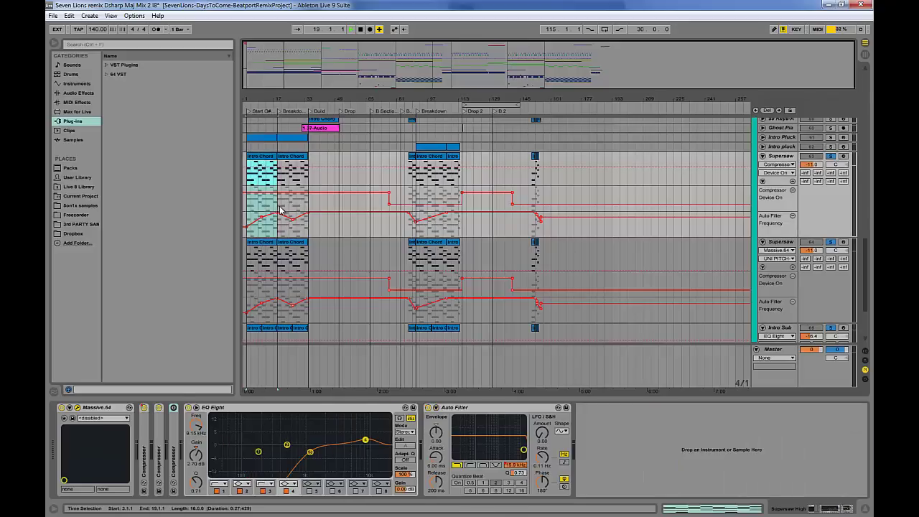
# Step: Stop the intro chord playback and display the Synths group's effect chain, selecting its first Multiband Dynamics device
pyautogui.press('space')
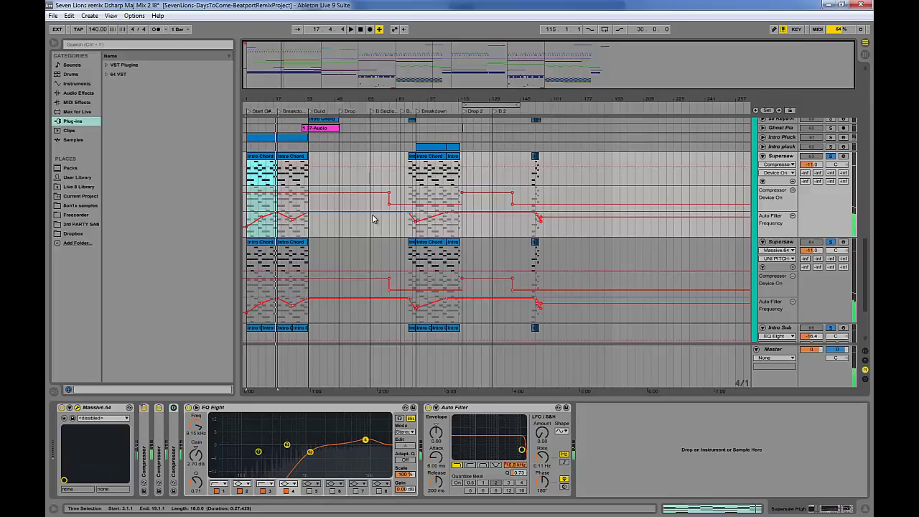
pyautogui.scroll(5, 491, 212)
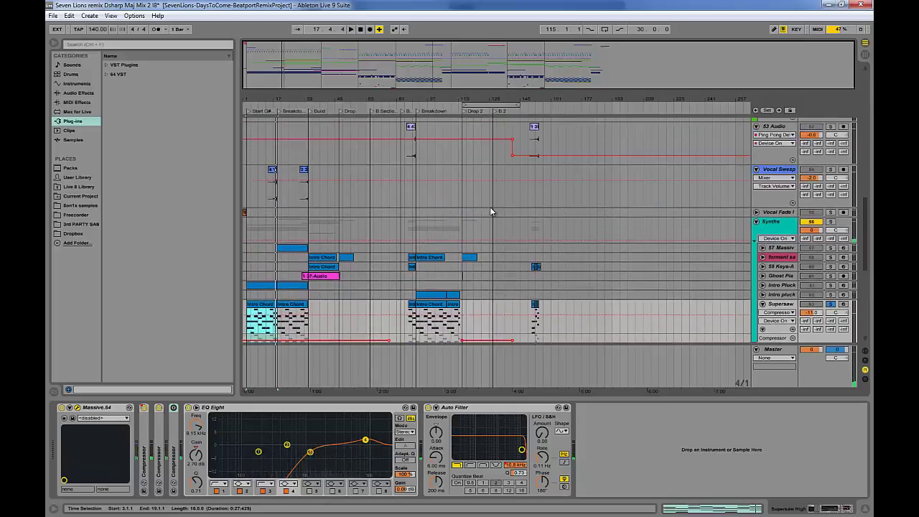
pyautogui.scroll(-3, 491, 211)
pyautogui.click(785, 180)
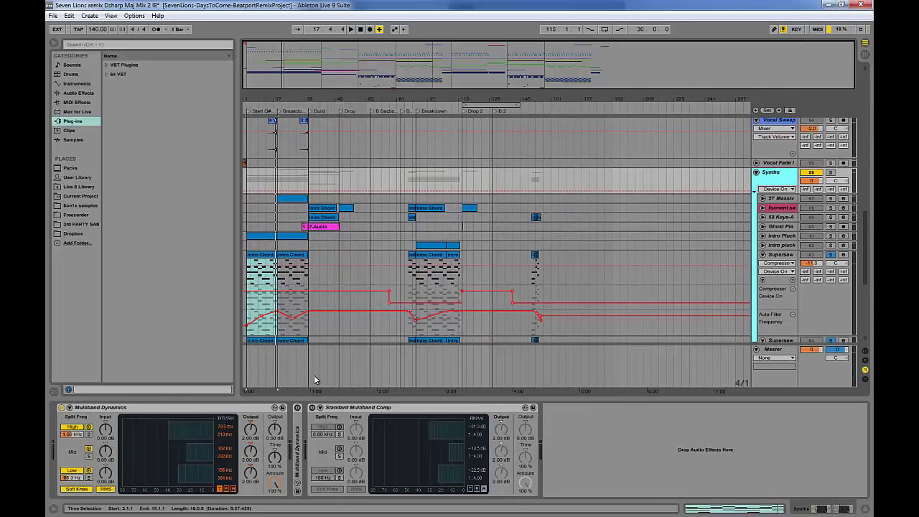
pyautogui.click(243, 411)
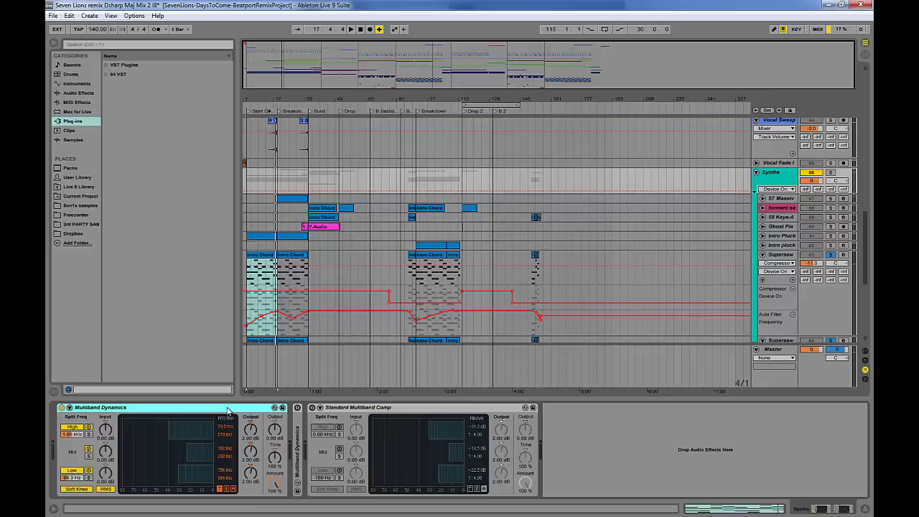
# Step: Play the intro chords from bar 3 and bypass and re-enable the Synths group's first Multiband Dynamics twice to compare the sound
pyautogui.click(273, 262)
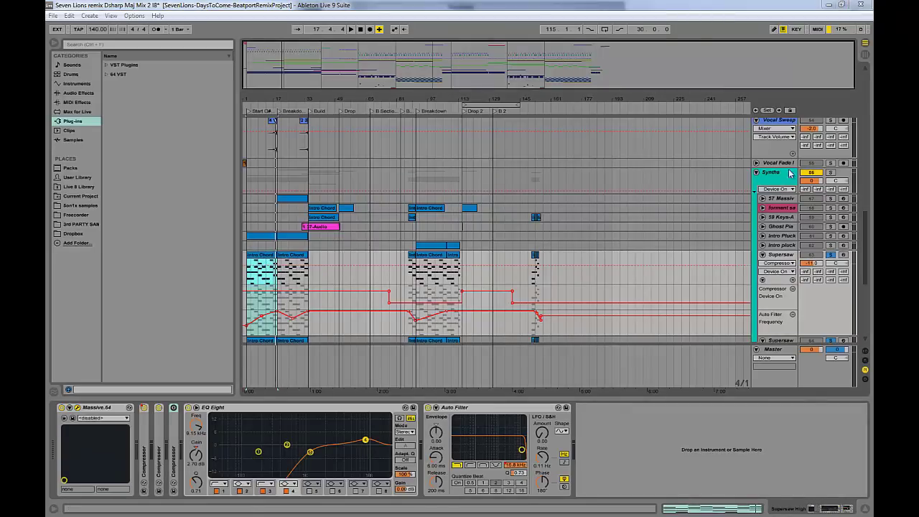
pyautogui.click(781, 178)
pyautogui.press('space')
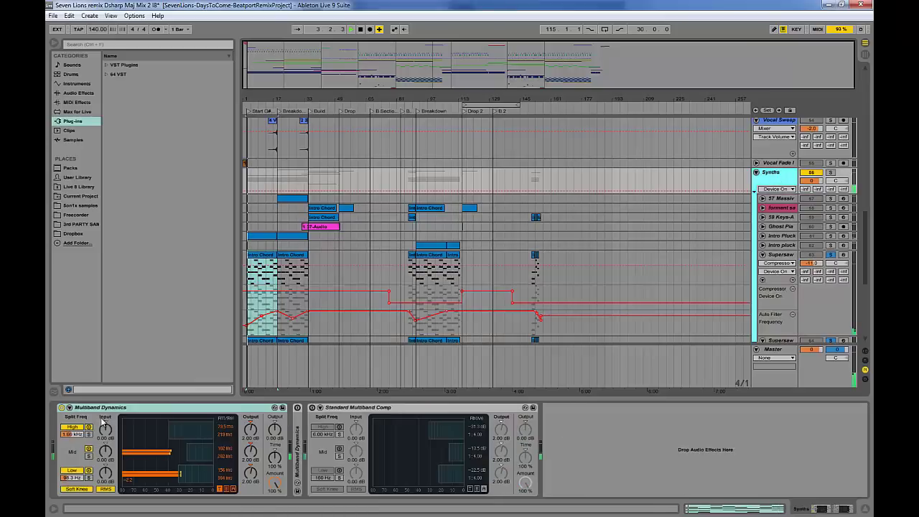
pyautogui.click(62, 408)
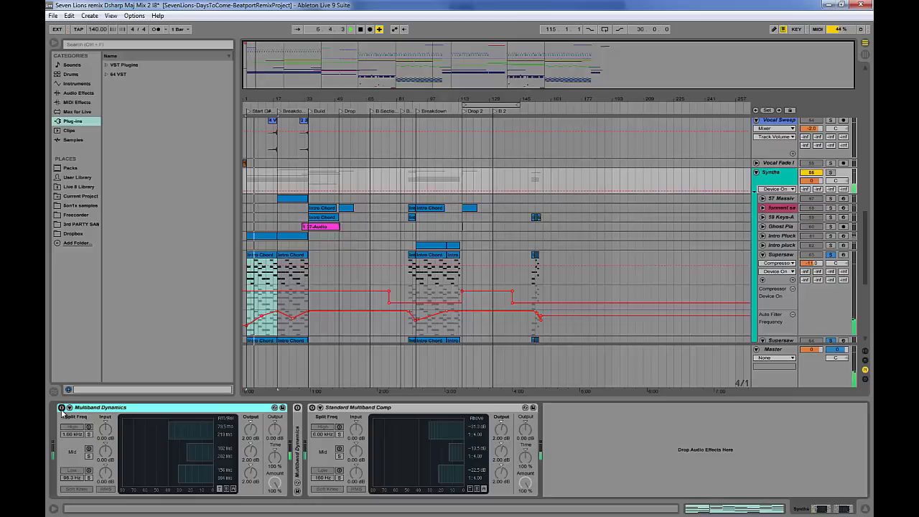
pyautogui.click(62, 408)
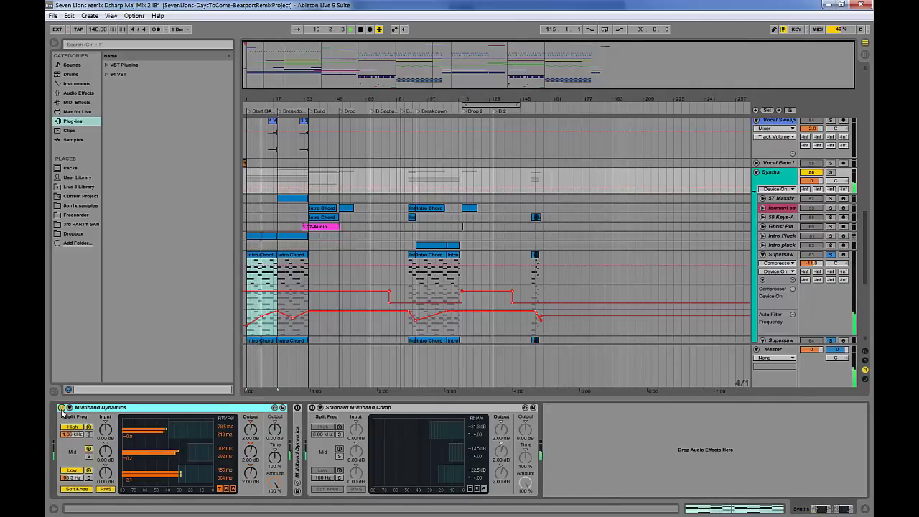
pyautogui.click(62, 408)
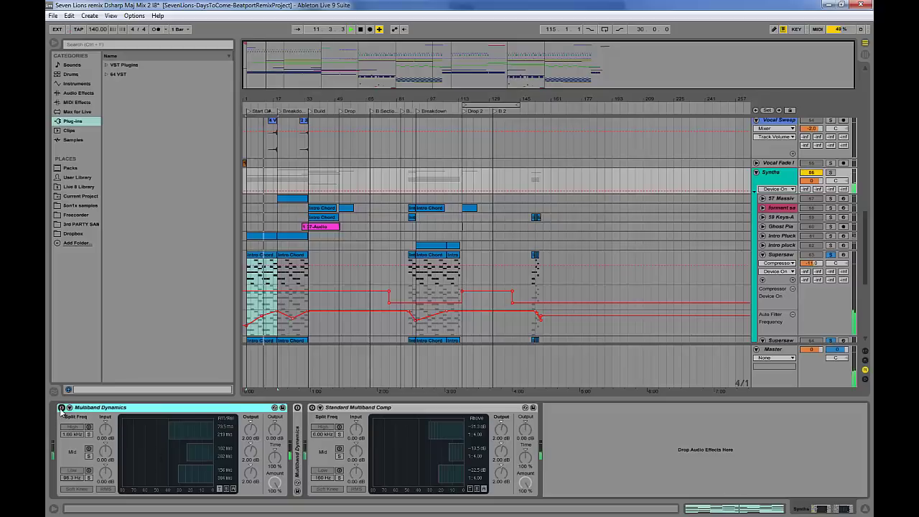
pyautogui.click(62, 408)
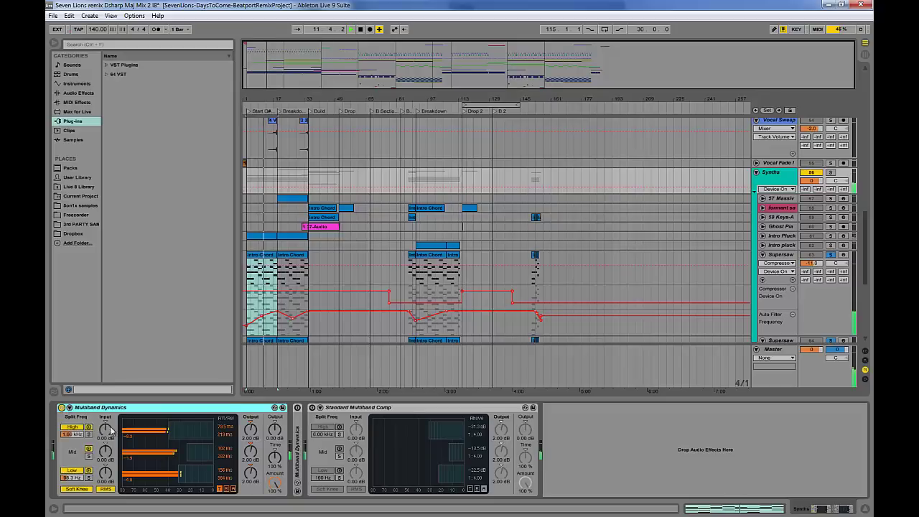
# Step: Stop playback and show the Below threshold and ratio settings of the first Multiband Dynamics
pyautogui.click(230, 489)
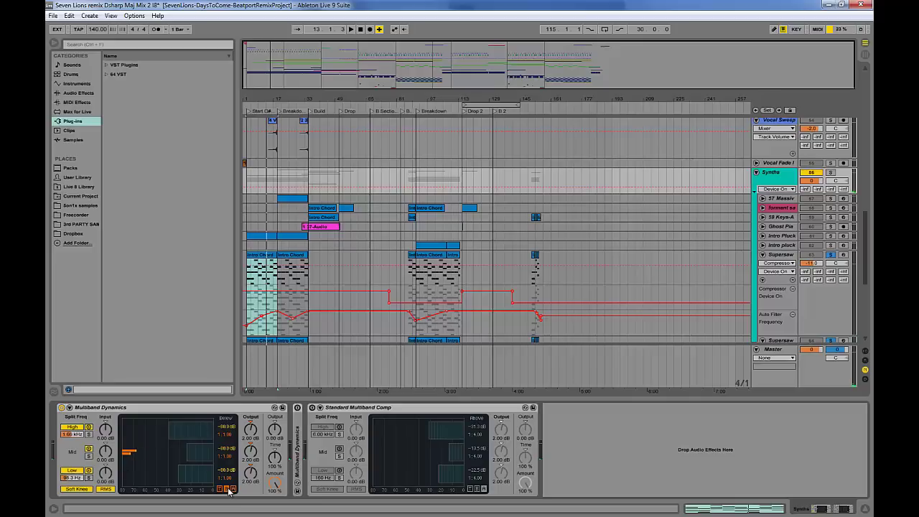